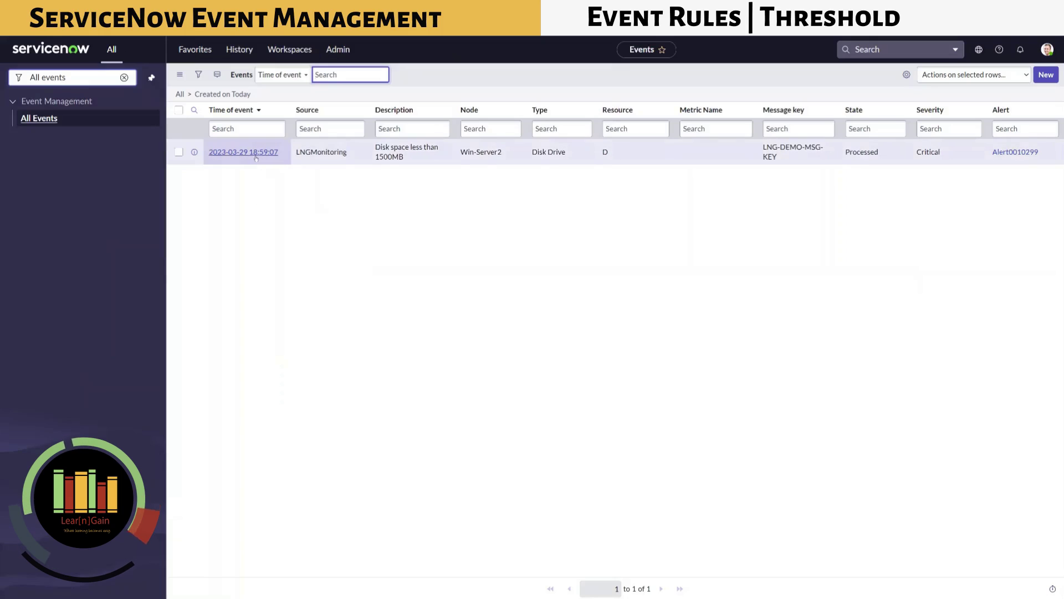
Open the critical disk space event, select its description, and create an event rule from it
left_click(256, 152)
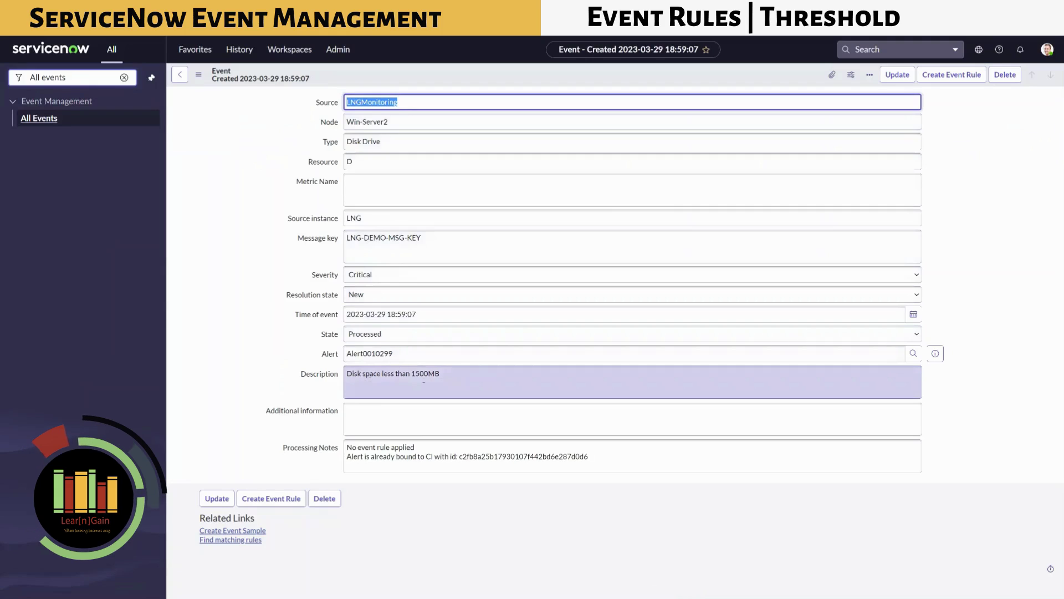
left_click_drag(449, 378, 343, 374)
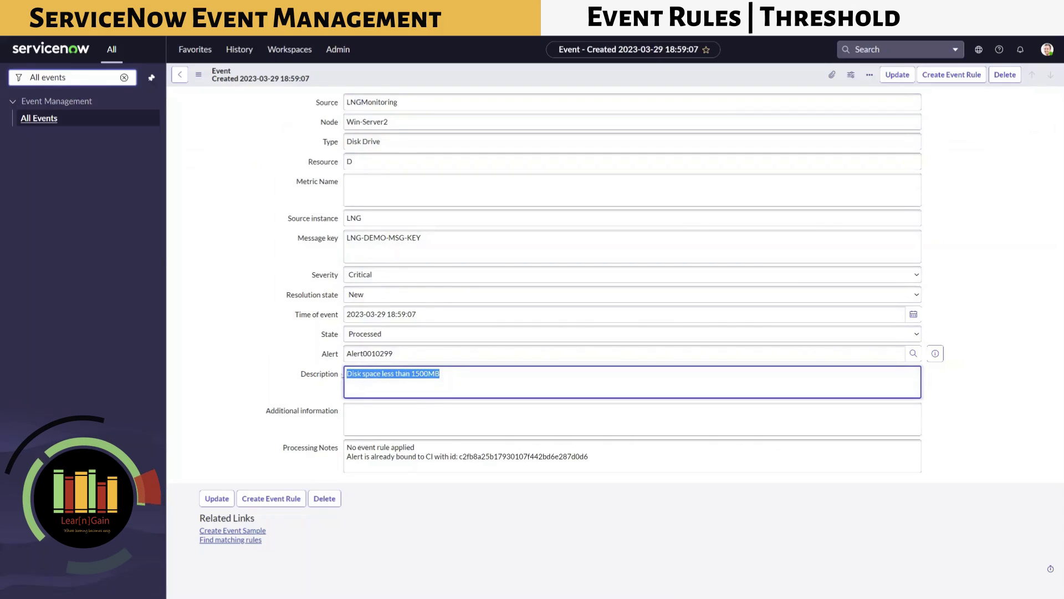
left_click(949, 77)
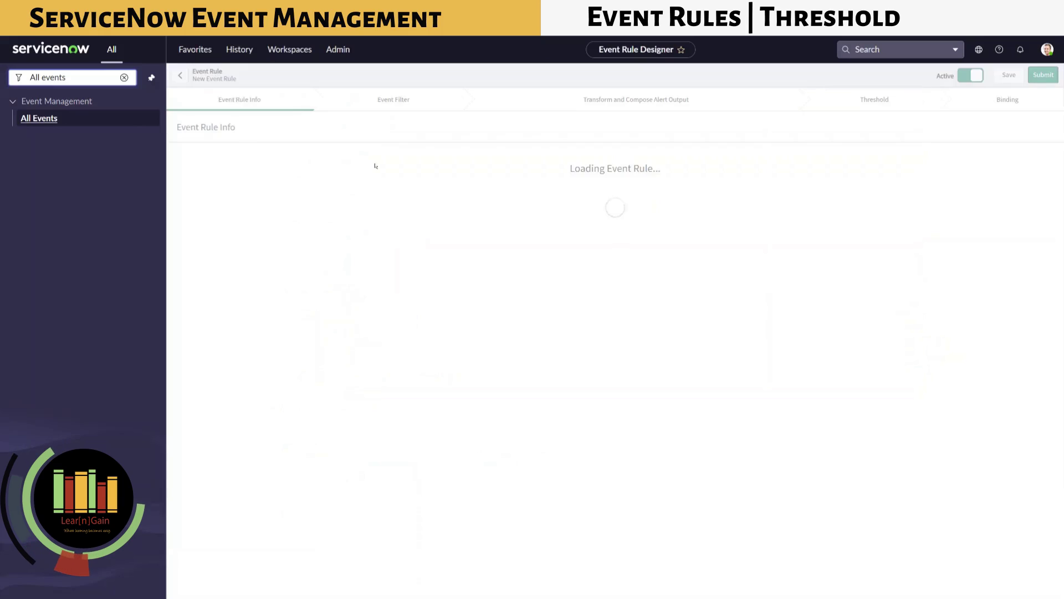
Enter 'Disk space less than 500MB' as the event rule's name
type("Disk space")
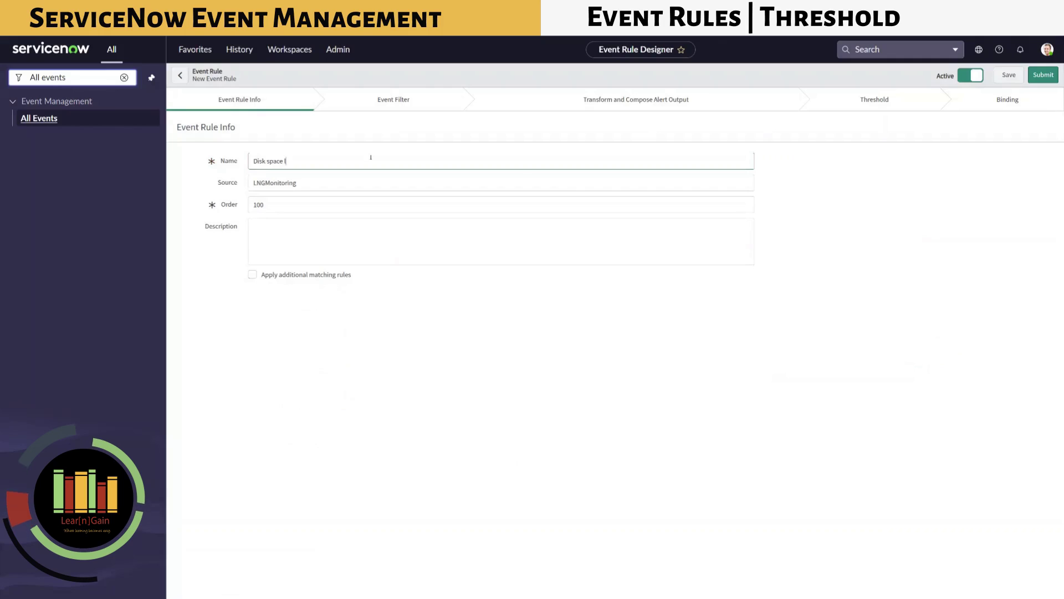
type(" less th")
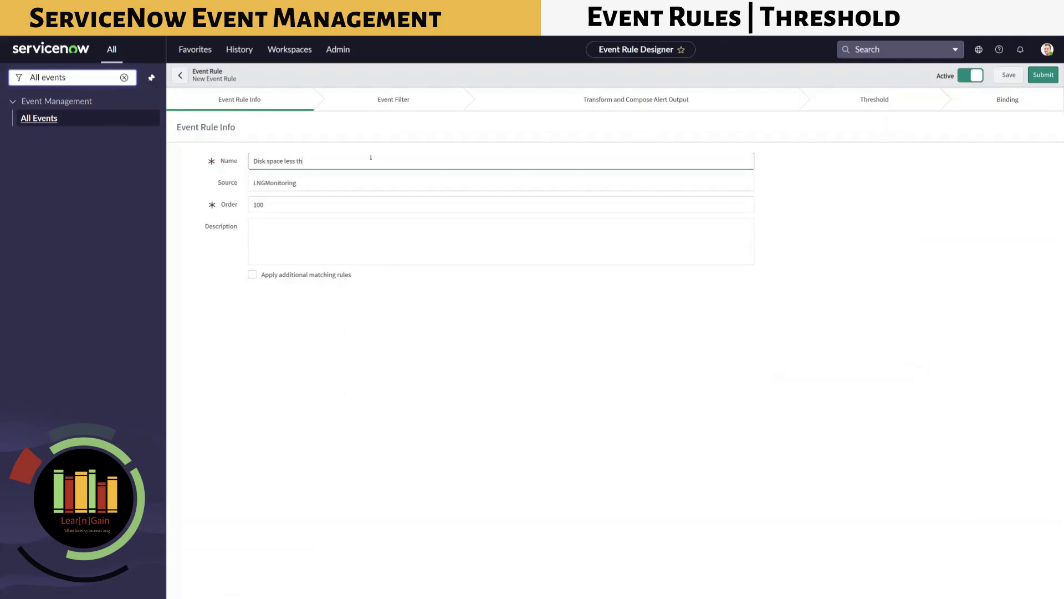
type("an")
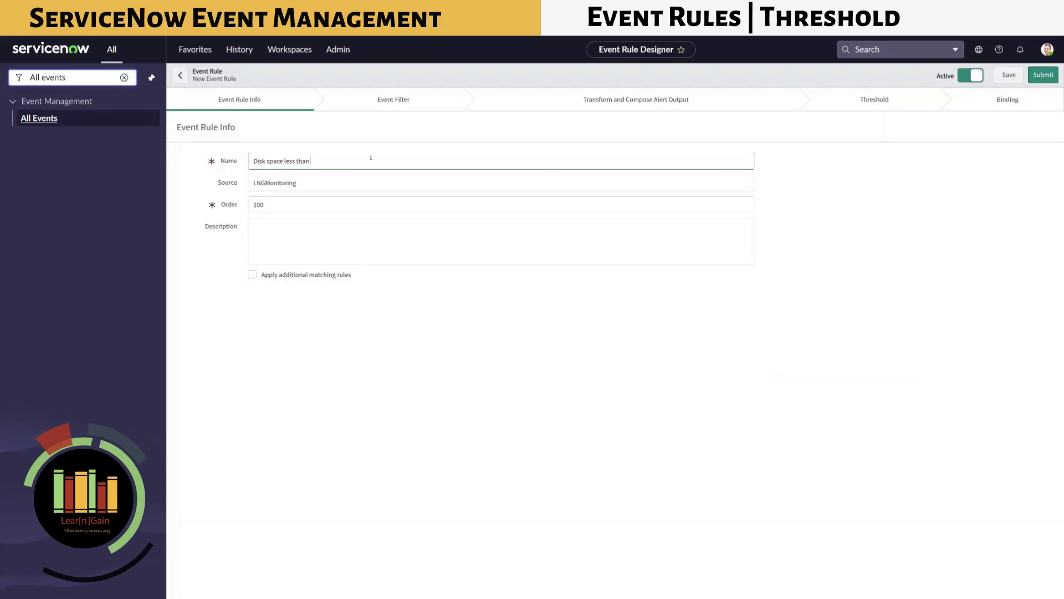
type(" 500MB")
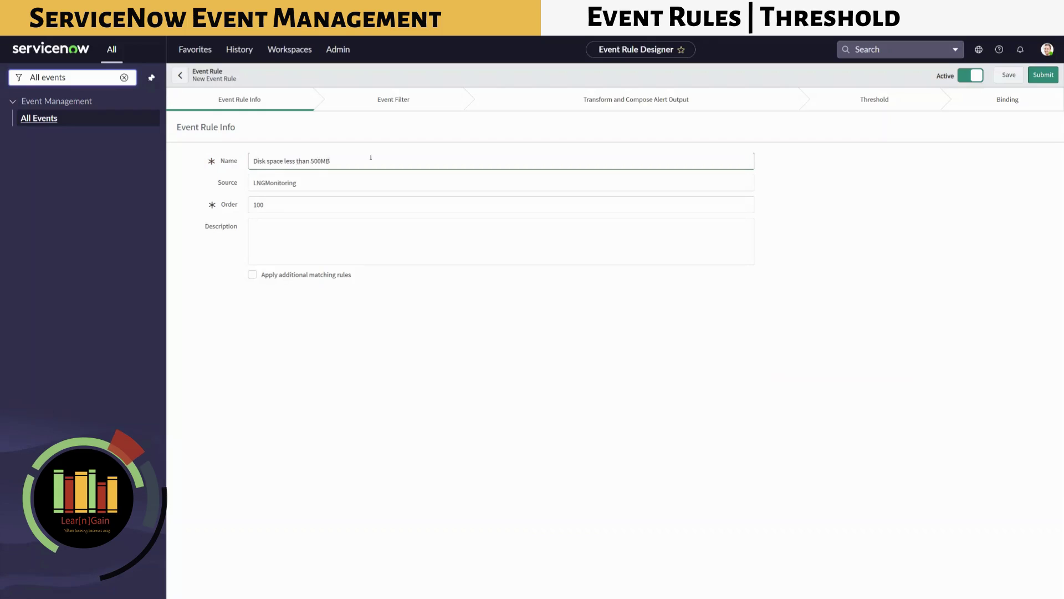
Add an Event Filter condition: Source instance is LNG
left_click(395, 99)
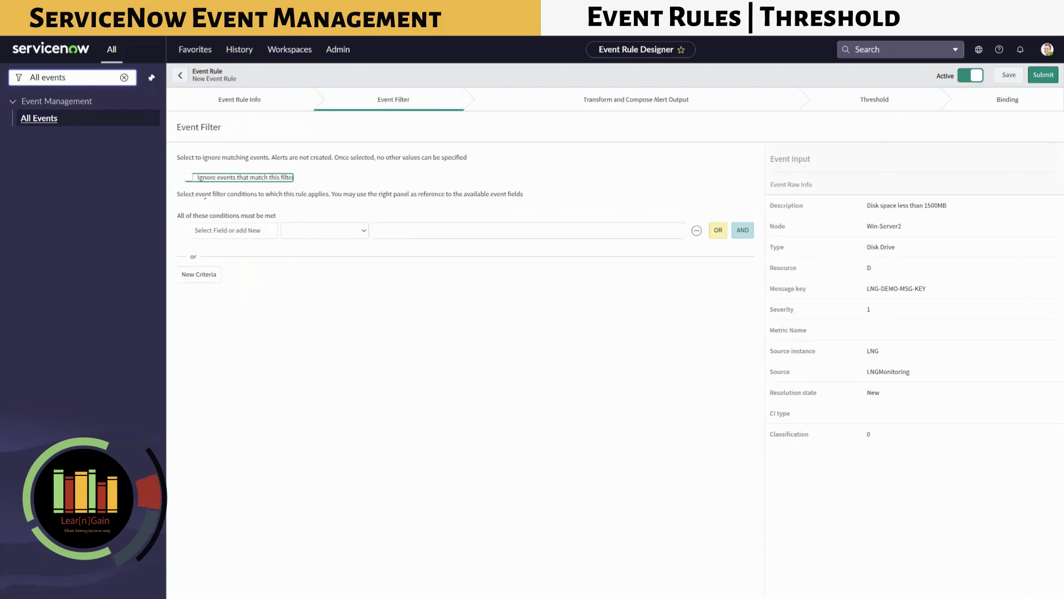
left_click(260, 230)
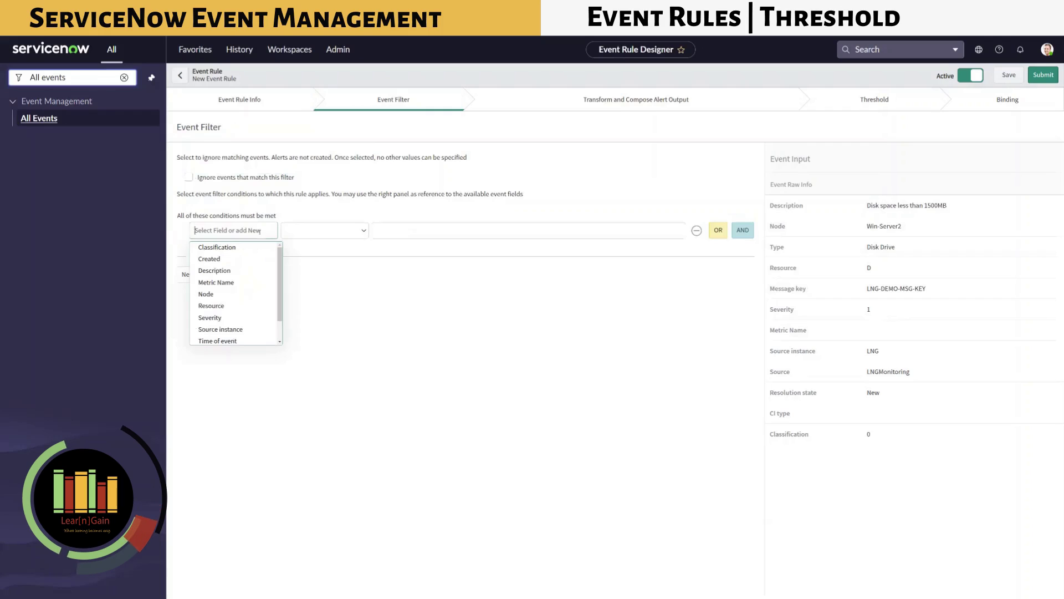
type("source")
left_click(208, 259)
left_click(395, 233)
type("LNG")
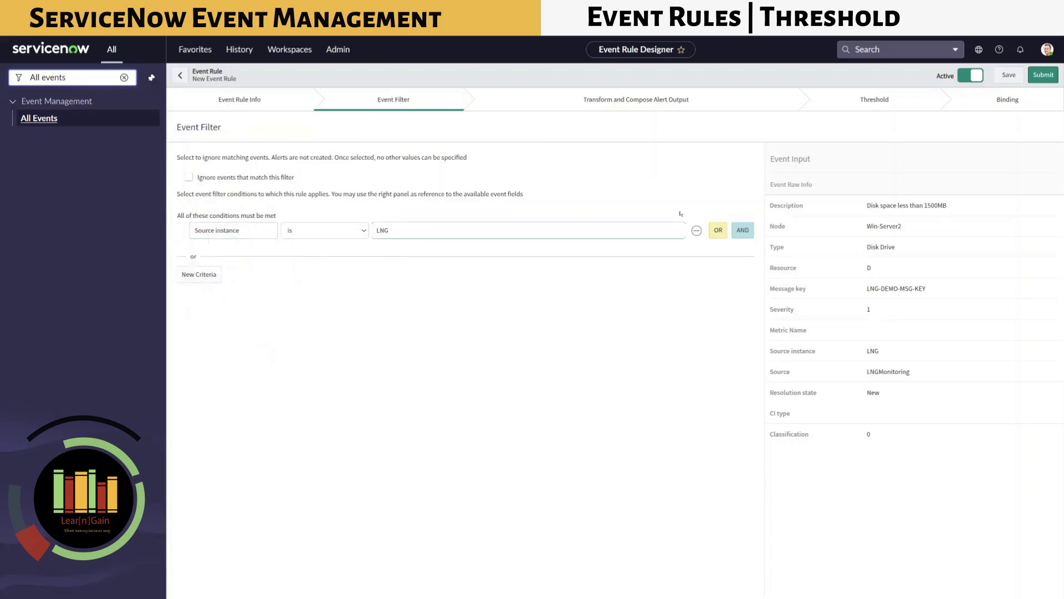
Add an AND condition: Description starts with 'Disk space less than', copied from the sample description
left_click(742, 230)
left_click(266, 253)
type("Descrip")
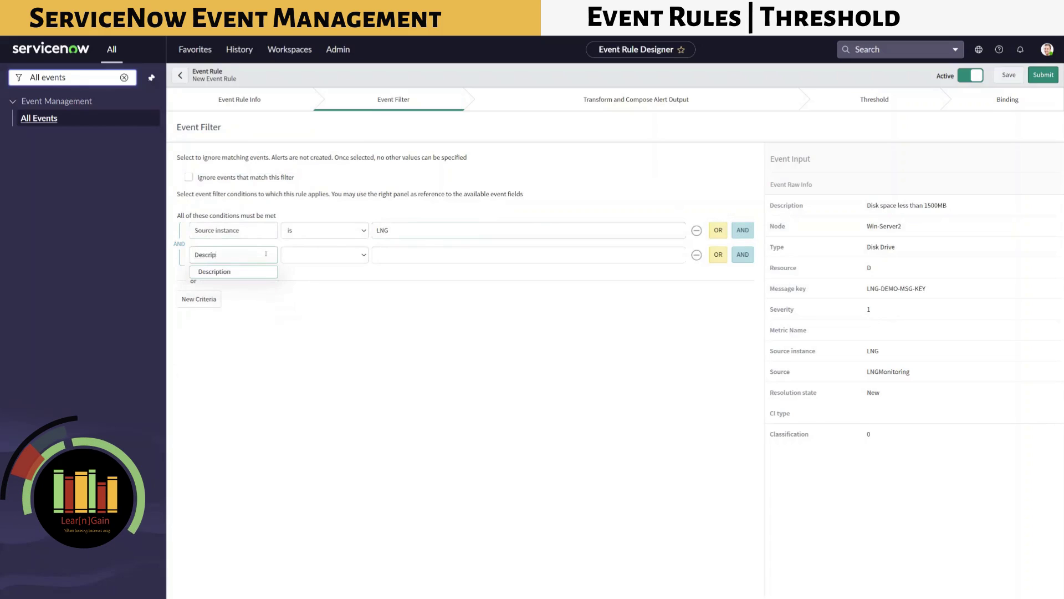
left_click(233, 271)
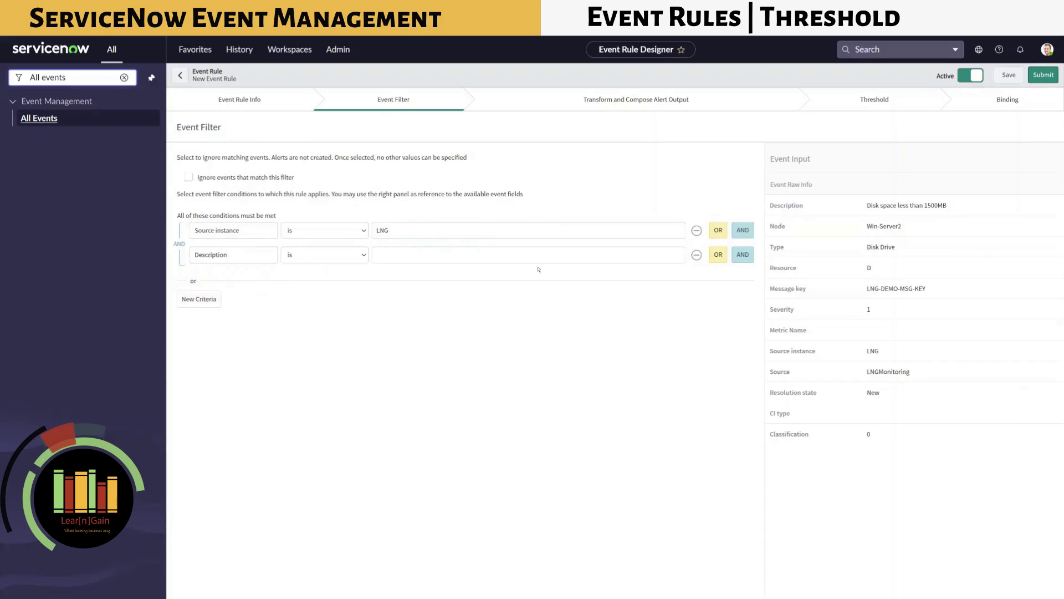
left_click(324, 255)
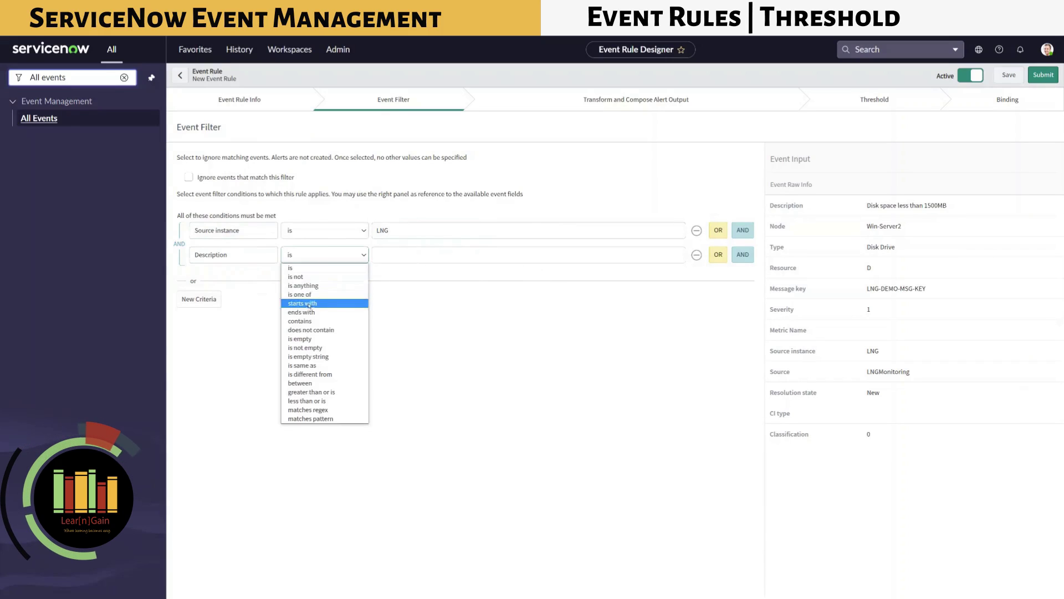
left_click(308, 304)
left_click_drag(868, 207, 924, 208)
key("ctrl+c")
left_click(477, 254)
key("ctrl+v")
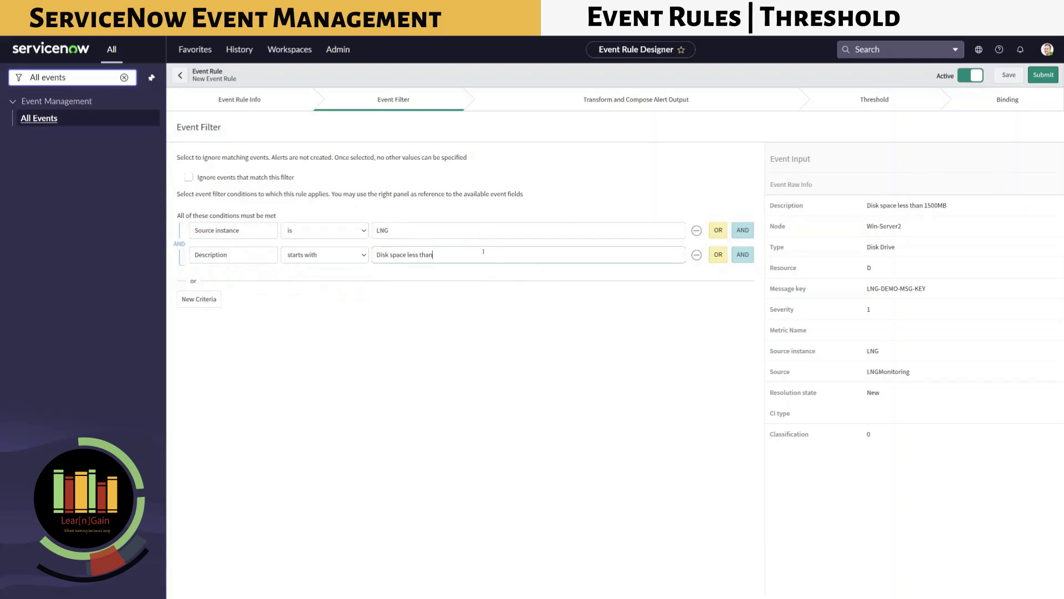
left_click(644, 100)
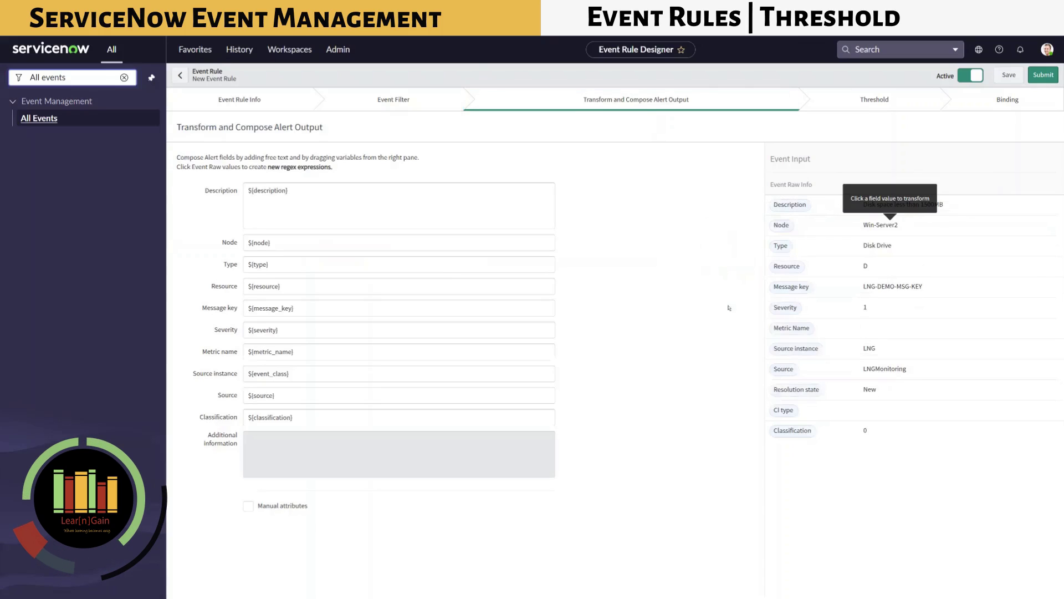
Extract 1500 from the description as regex expression DiskSpace, placing ${DiskSpace} in Additional information
left_click(793, 207)
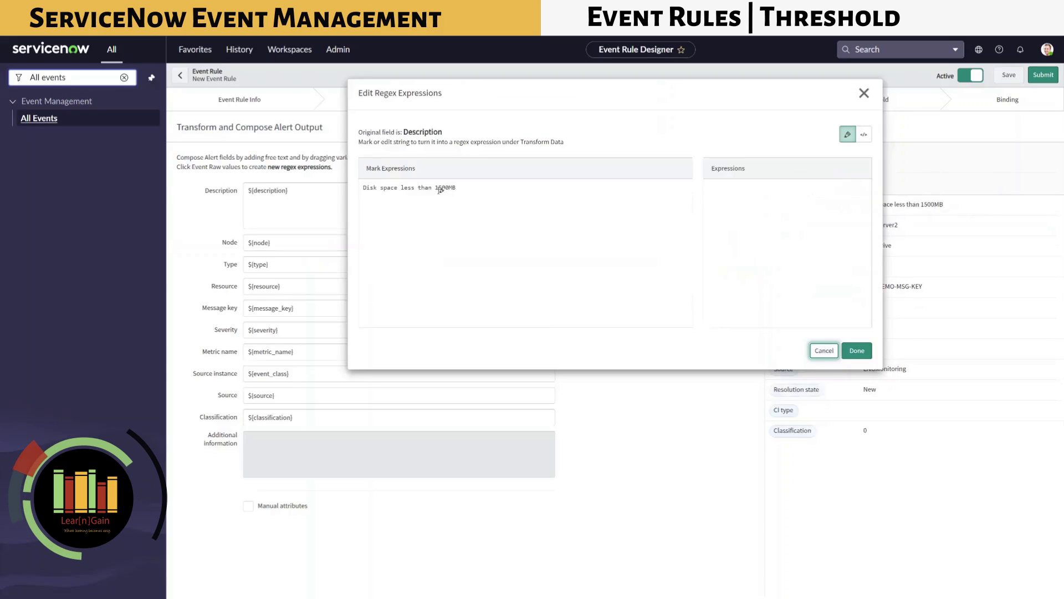
left_click_drag(435, 188, 450, 189)
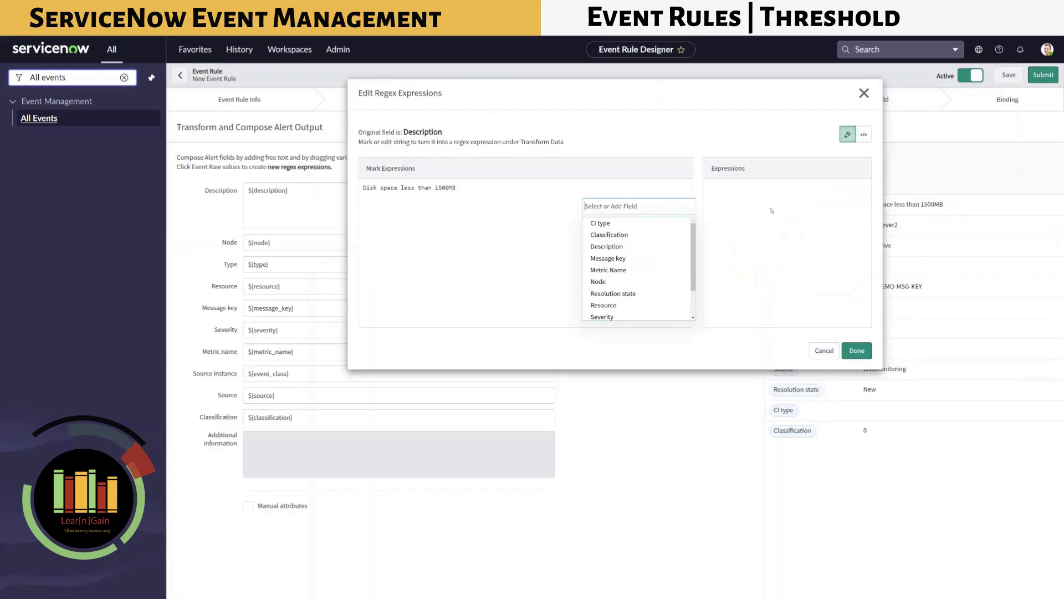
type("Disk")
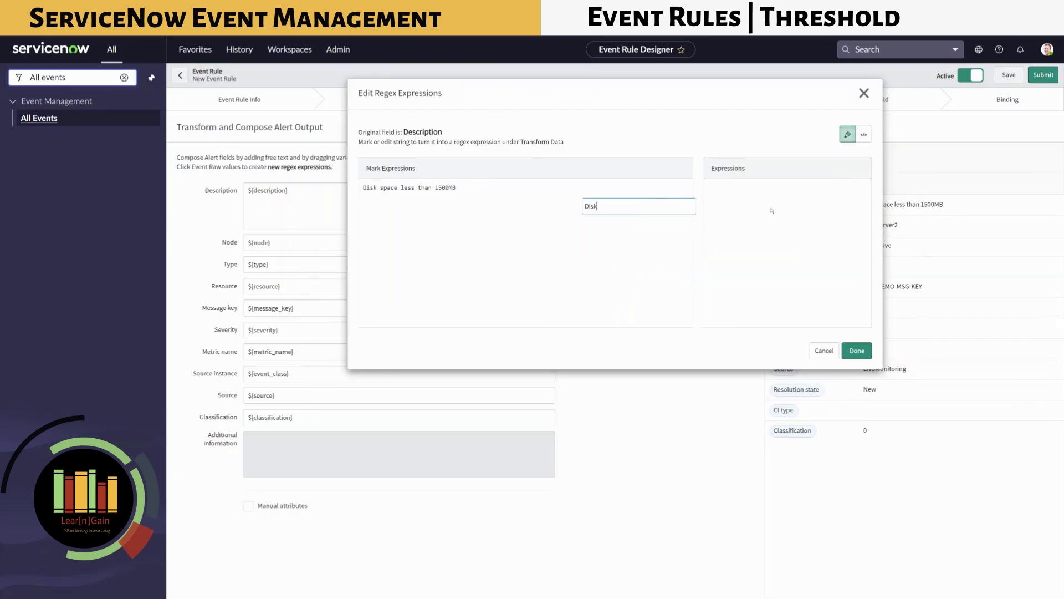
type("Space")
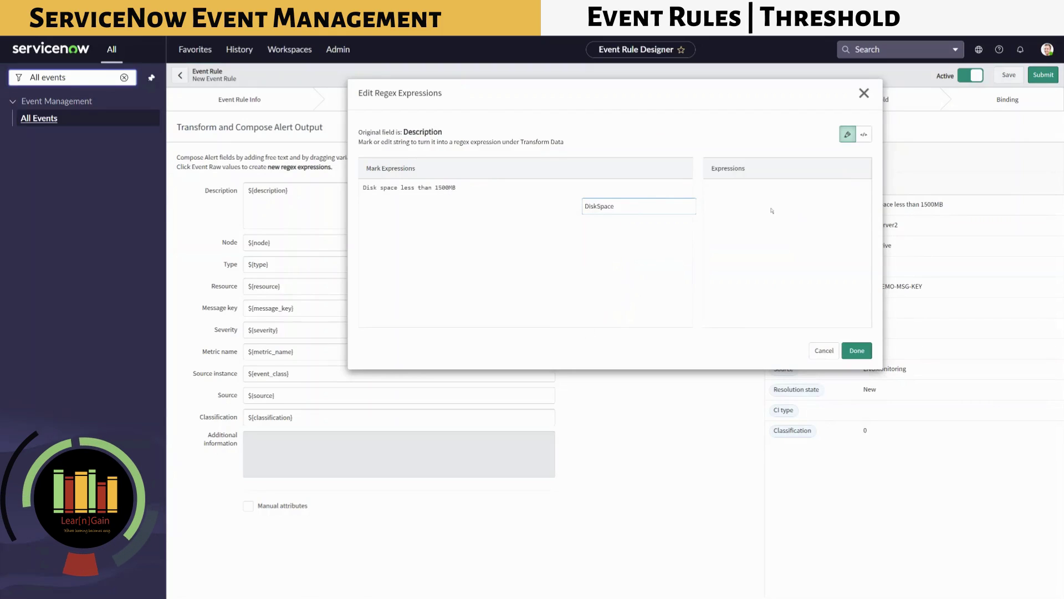
key("Return")
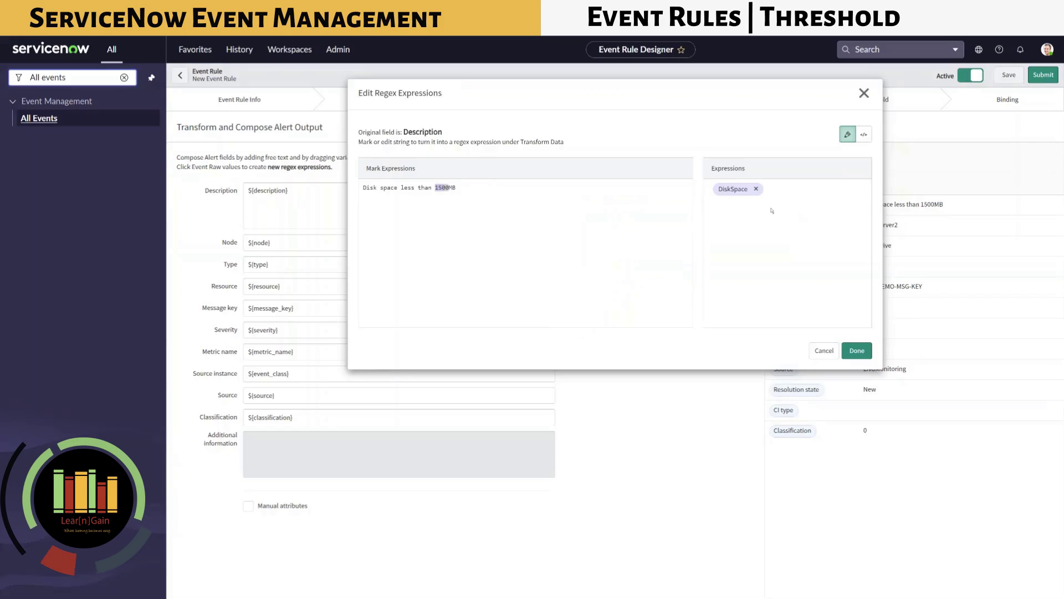
left_click(855, 349)
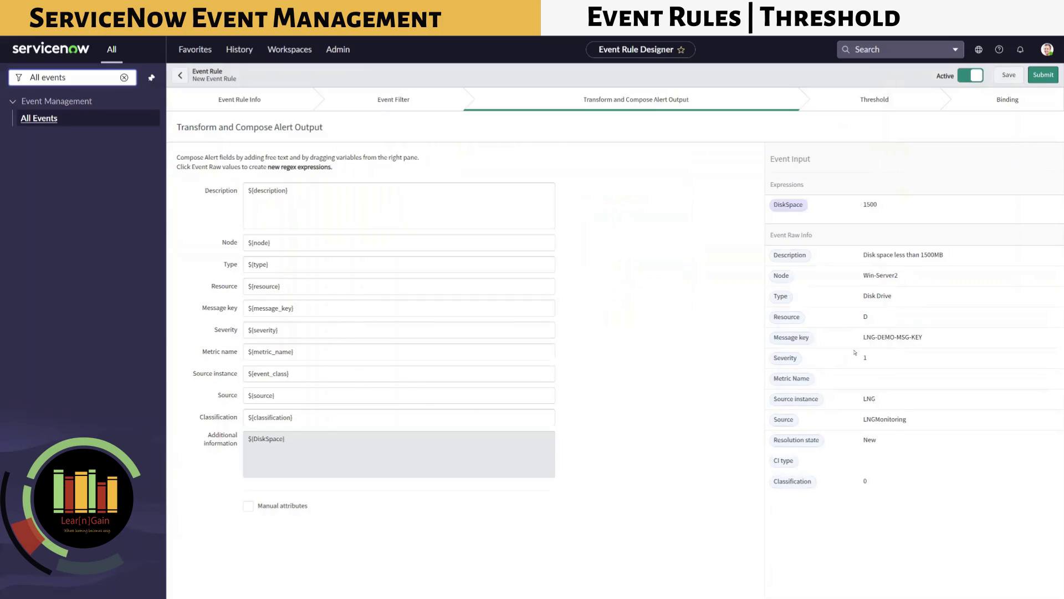
Activate the threshold to create alerts when DiskSpace < 500
left_click(871, 111)
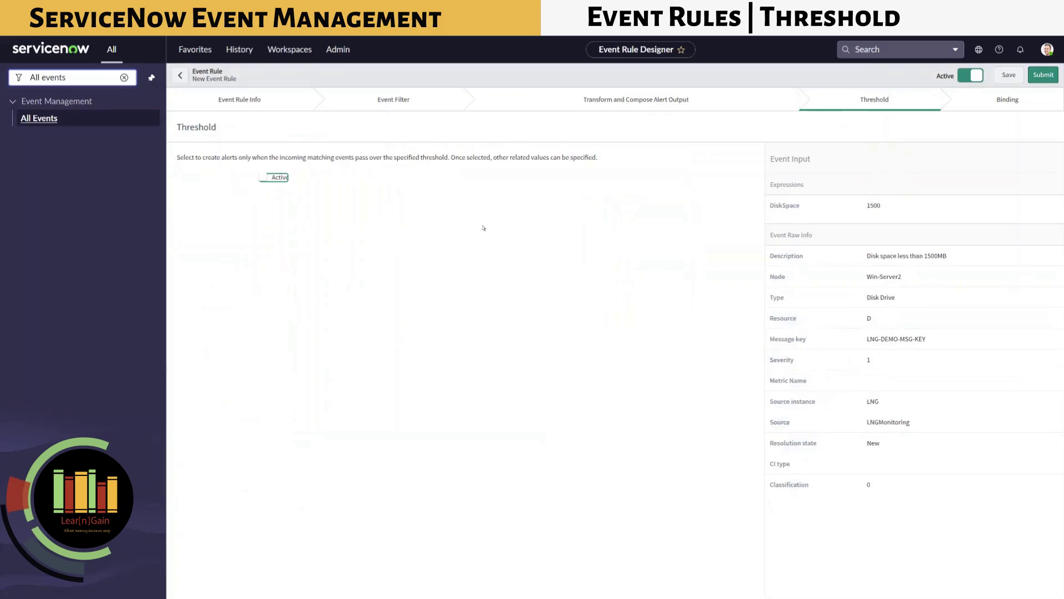
left_click(264, 178)
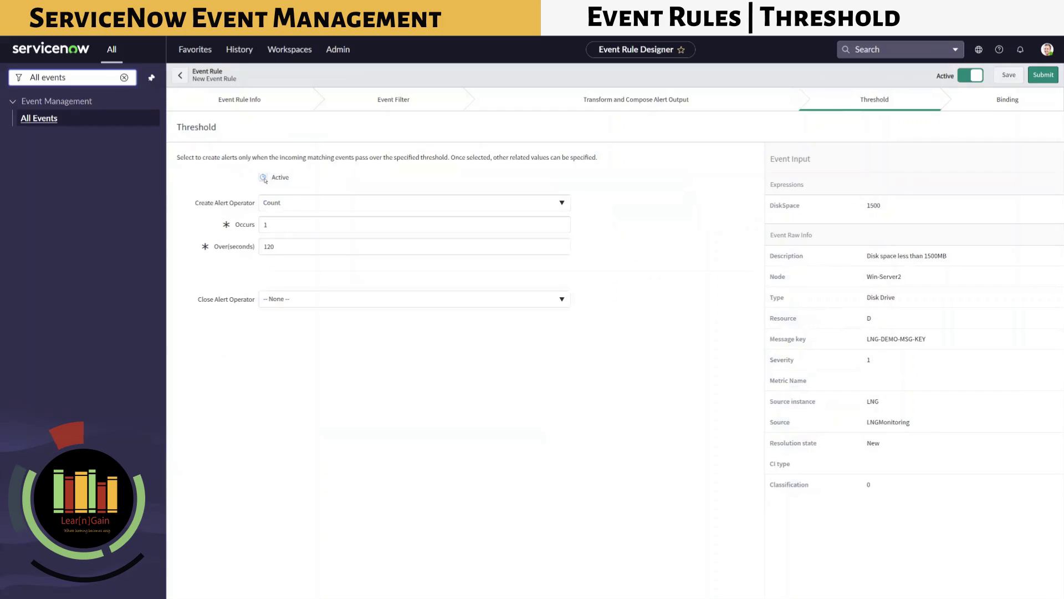
left_click(288, 203)
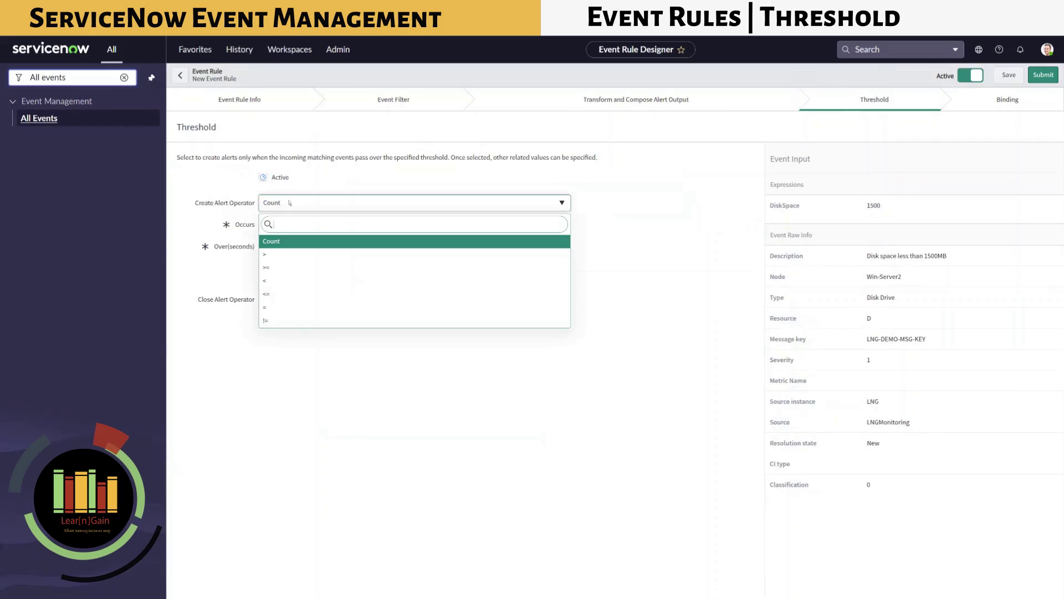
left_click(278, 280)
left_click(280, 224)
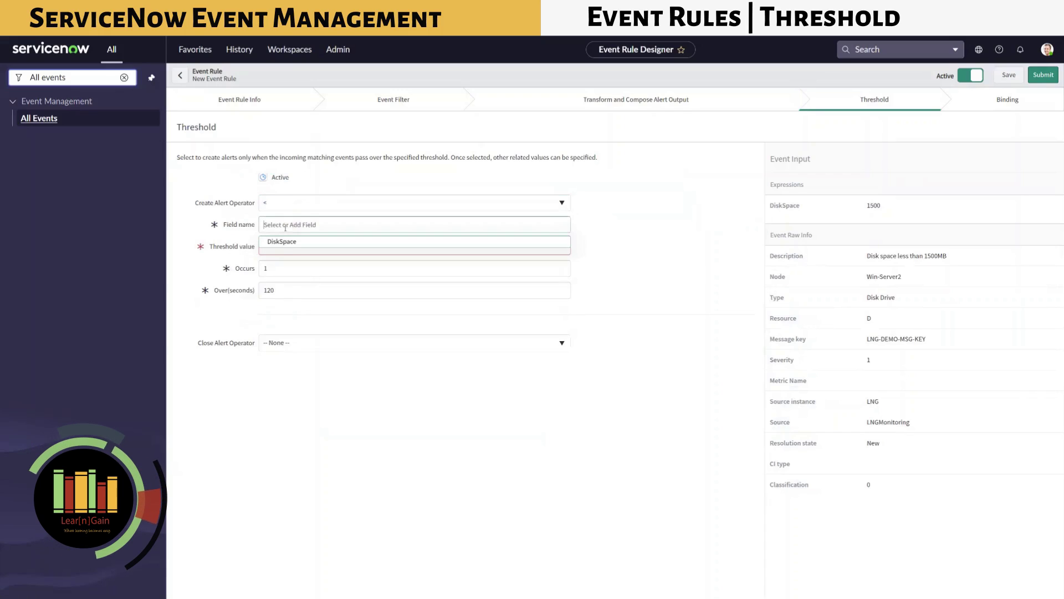
left_click(282, 241)
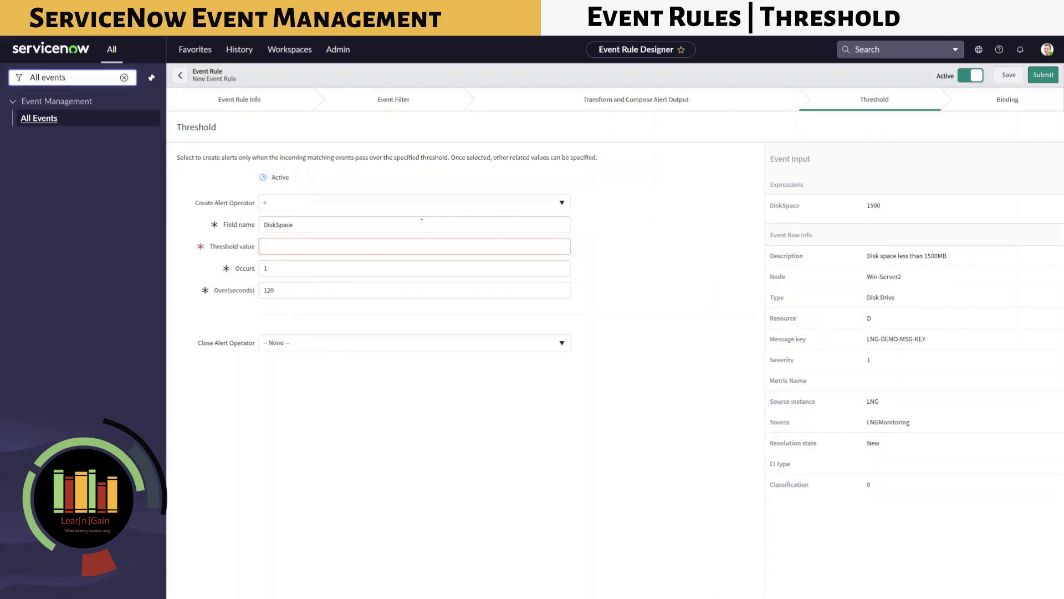
left_click(349, 246)
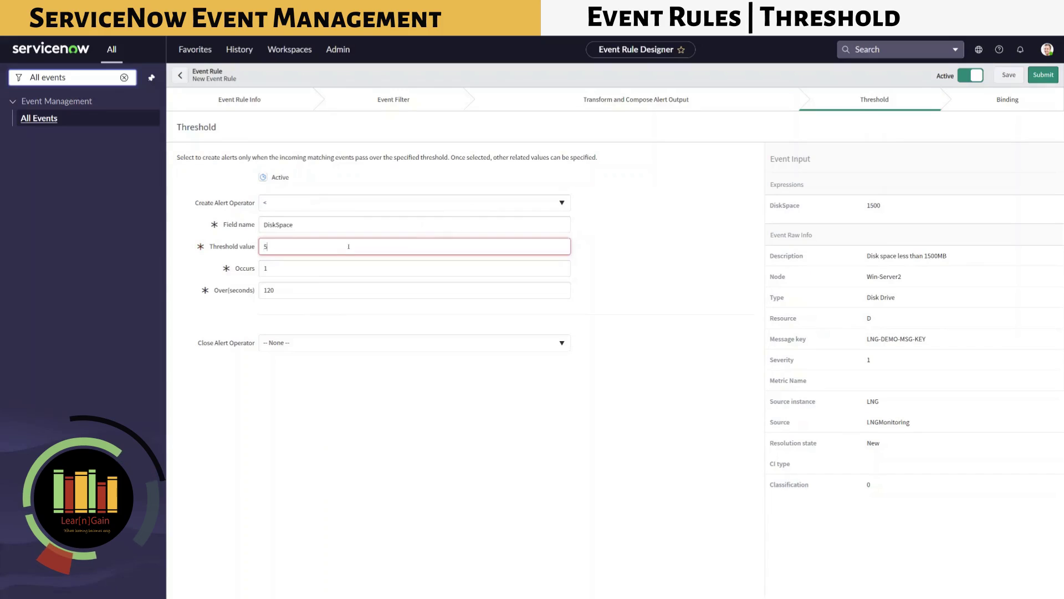
type("500")
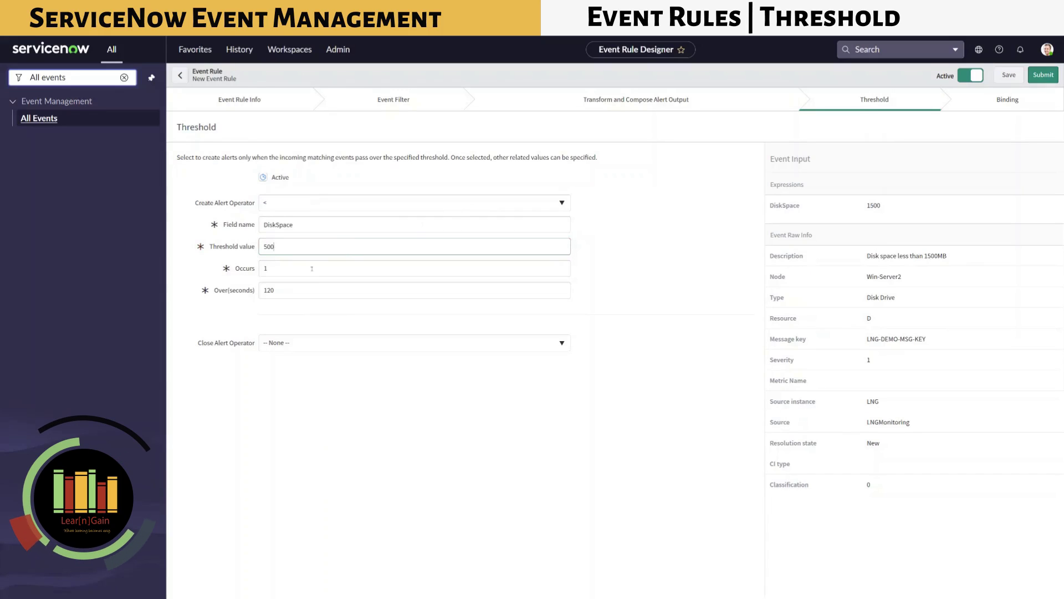
key("Tab")
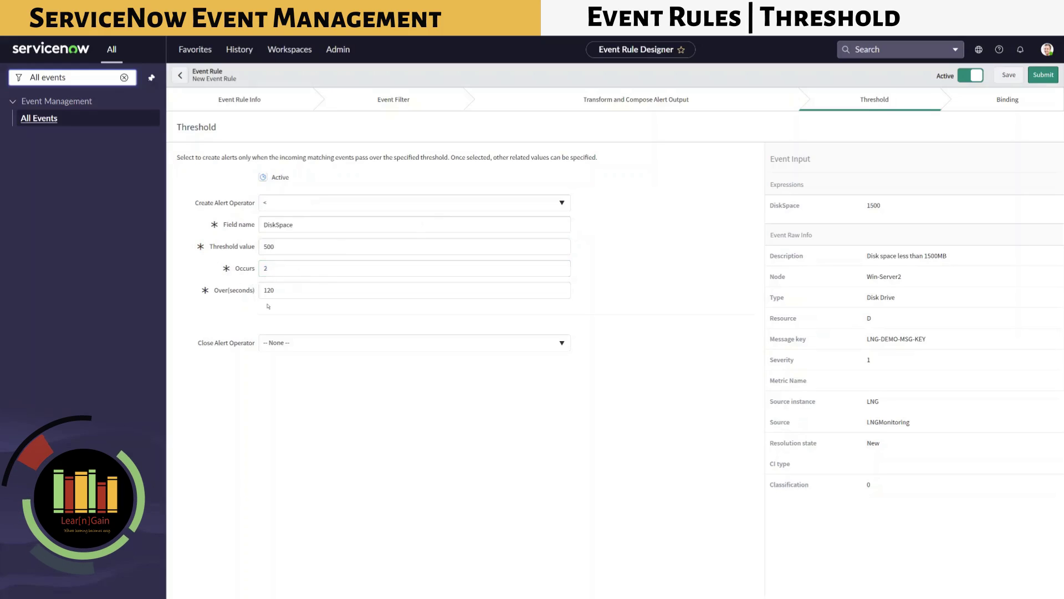
Close alerts after 180 idle seconds and submit the rule
left_click(301, 349)
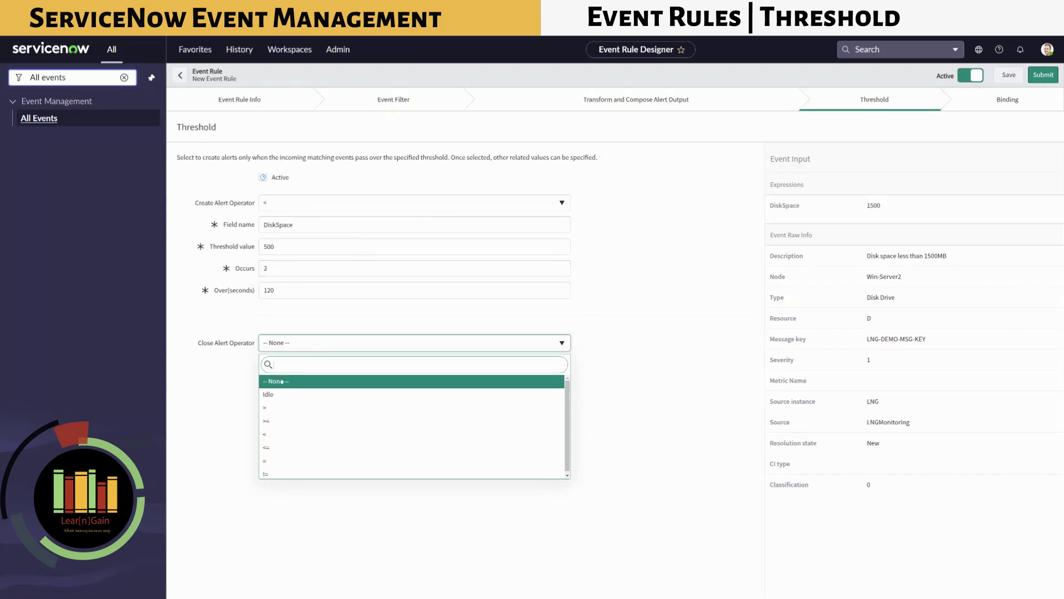
left_click(271, 395)
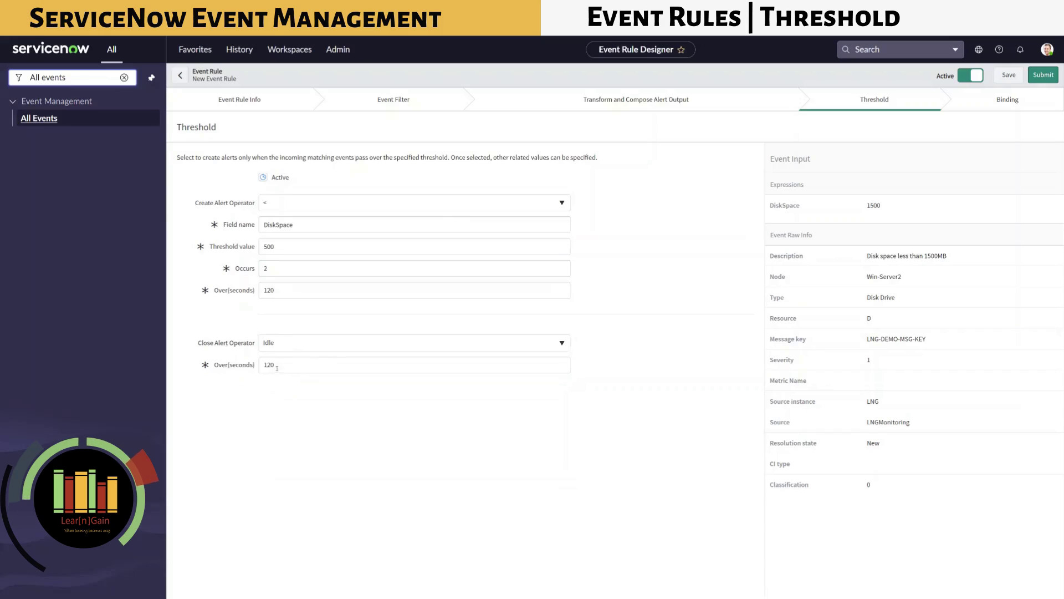
left_click_drag(276, 367, 248, 369)
type("180")
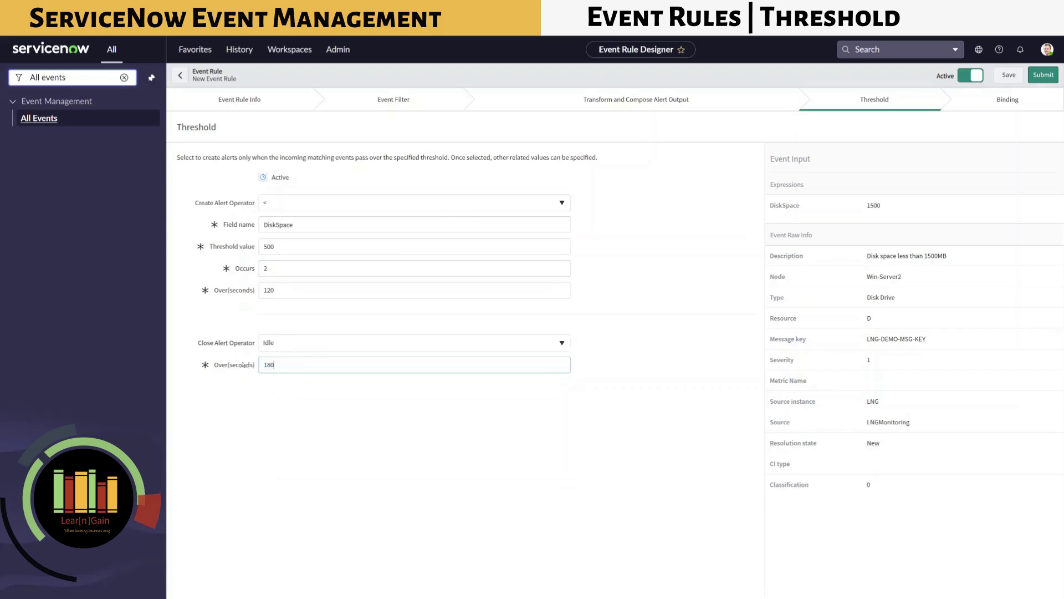
left_click(250, 394)
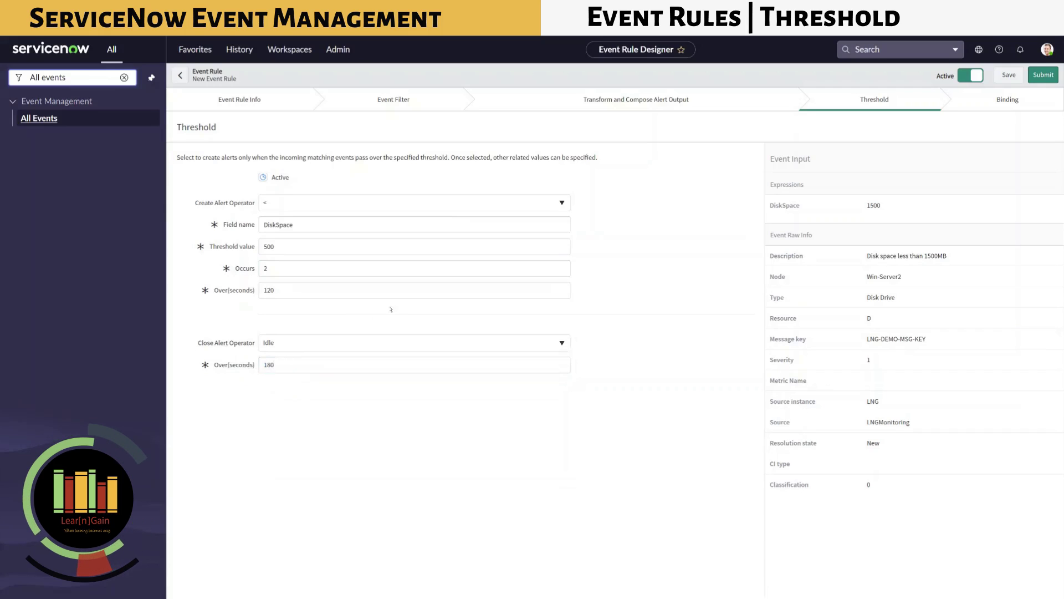
left_click(1043, 75)
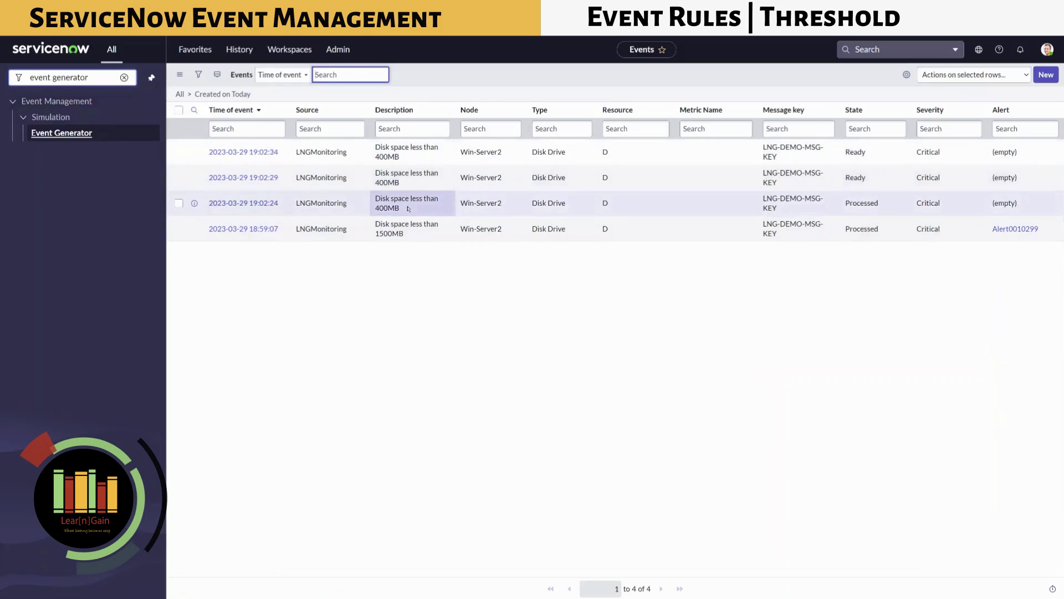
Refresh the events list so the three 400MB events show as Processed
right_click(578, 76)
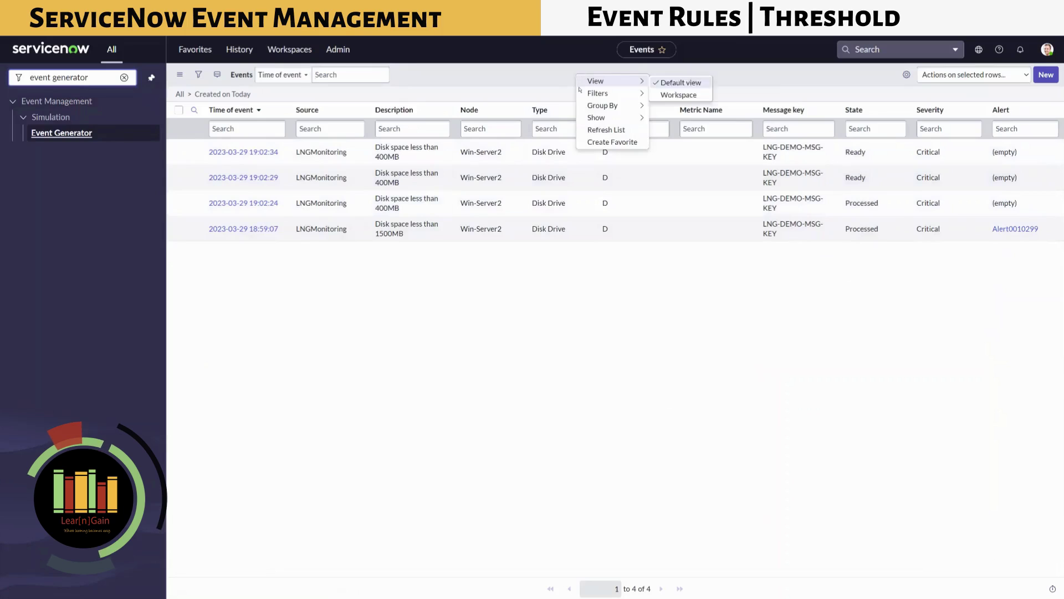
left_click(593, 129)
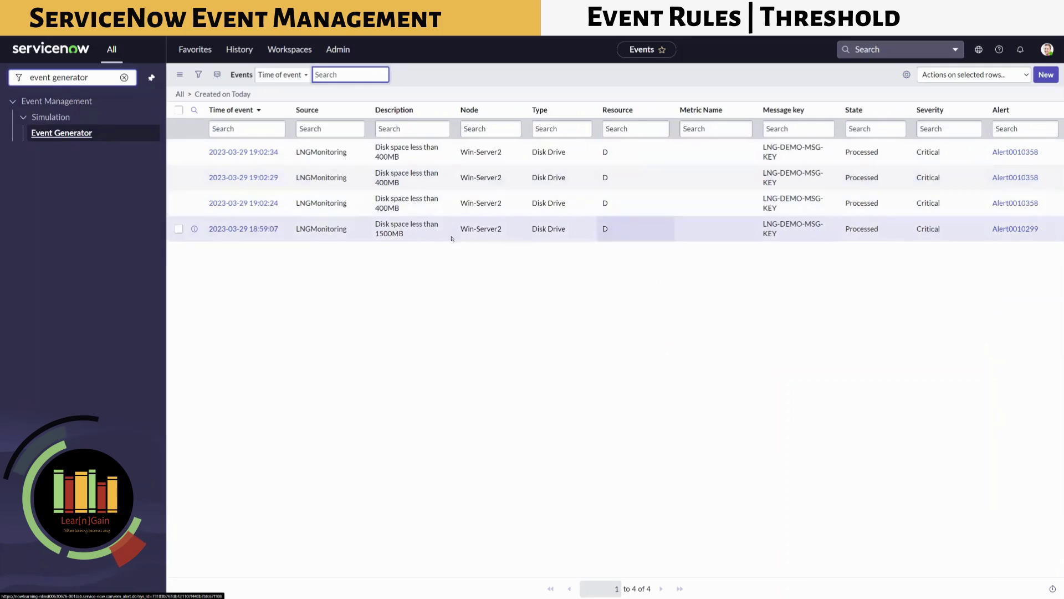
Open the newest 400MB event and highlight the 'Disk space less than 500MB' rule in its processing notes
left_click(247, 153)
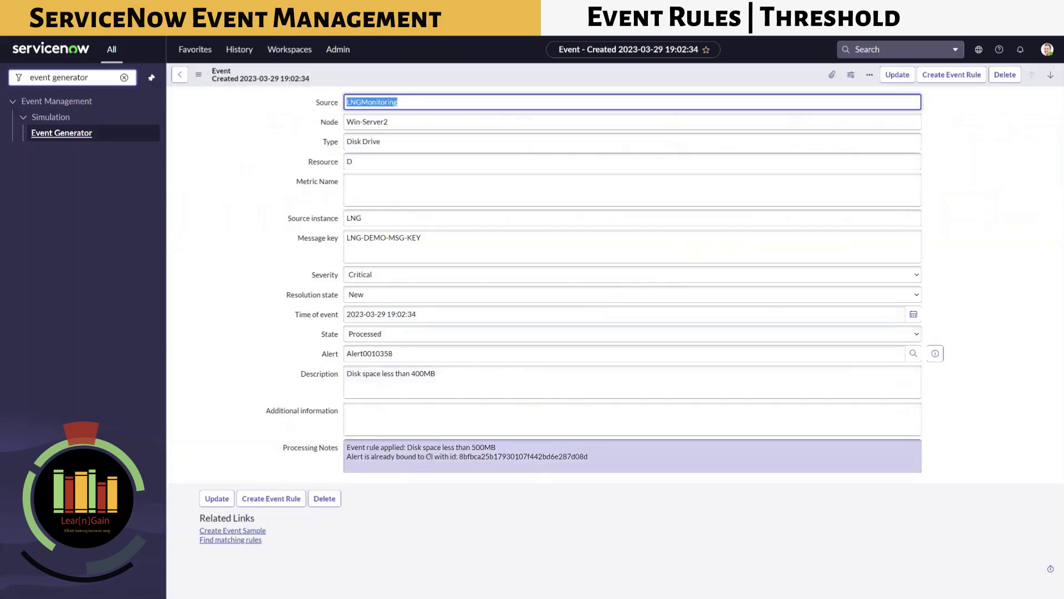
left_click_drag(505, 448, 397, 447)
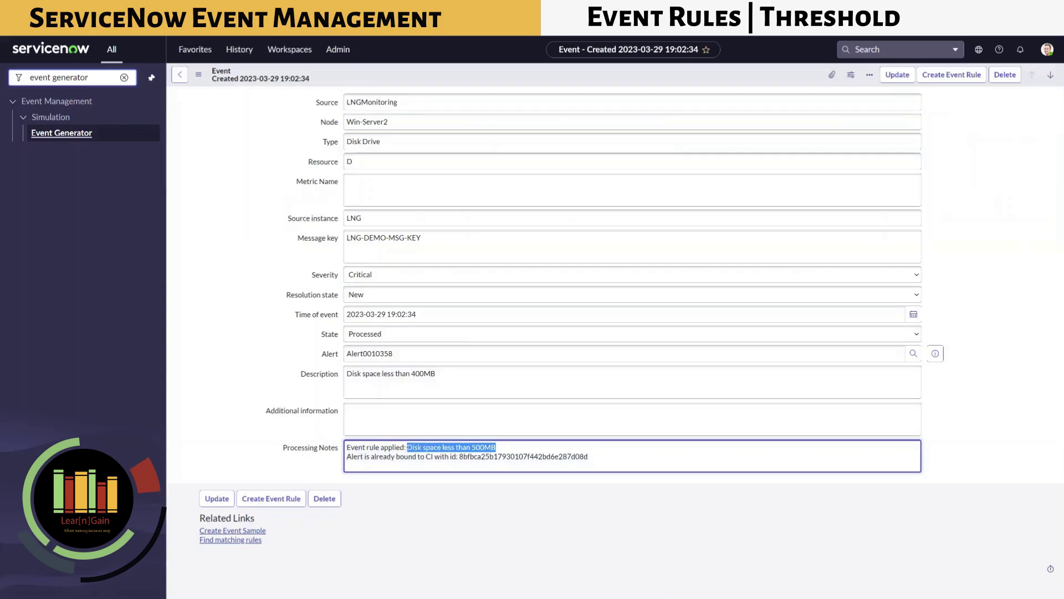